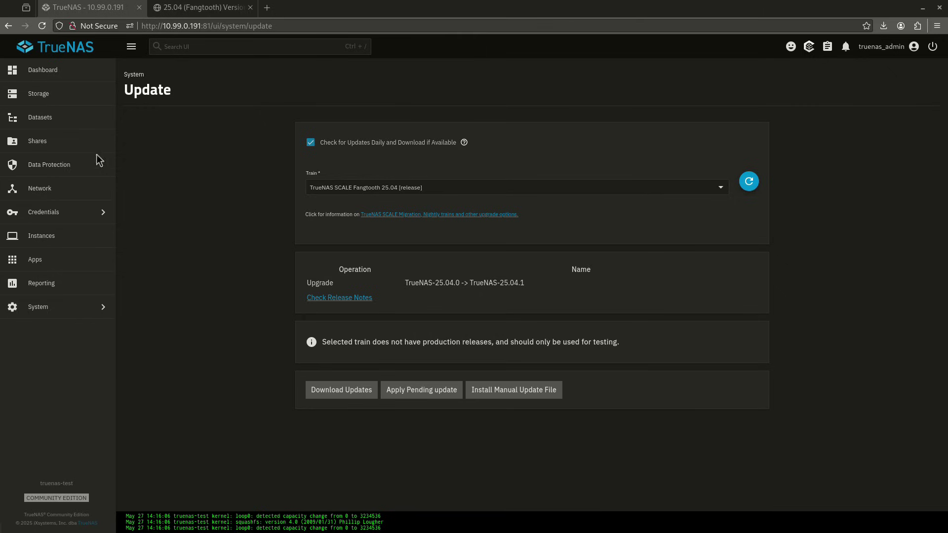
Open the dashboard's available update and inspect the current version in the upgrade row
{"action": "left_click", "coordinate": [23, 71]}
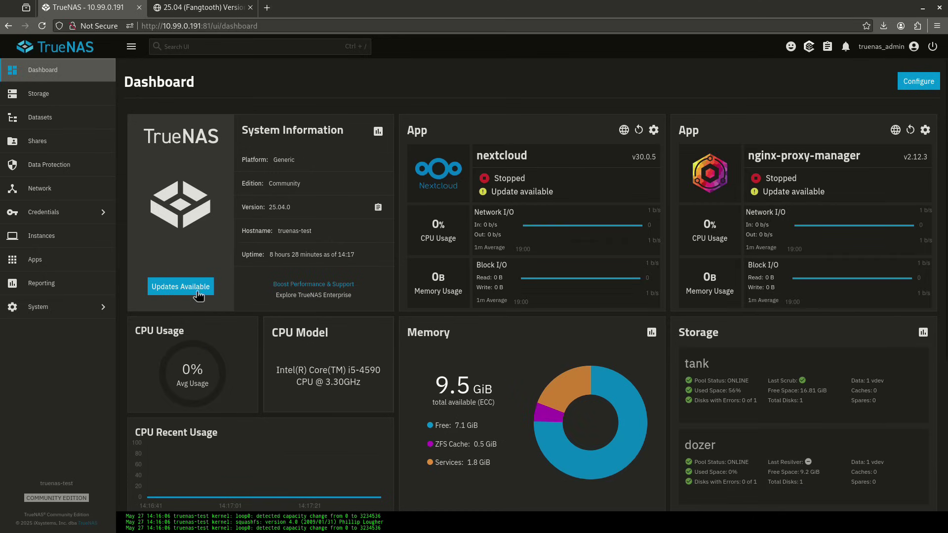
{"action": "left_click", "coordinate": [197, 291]}
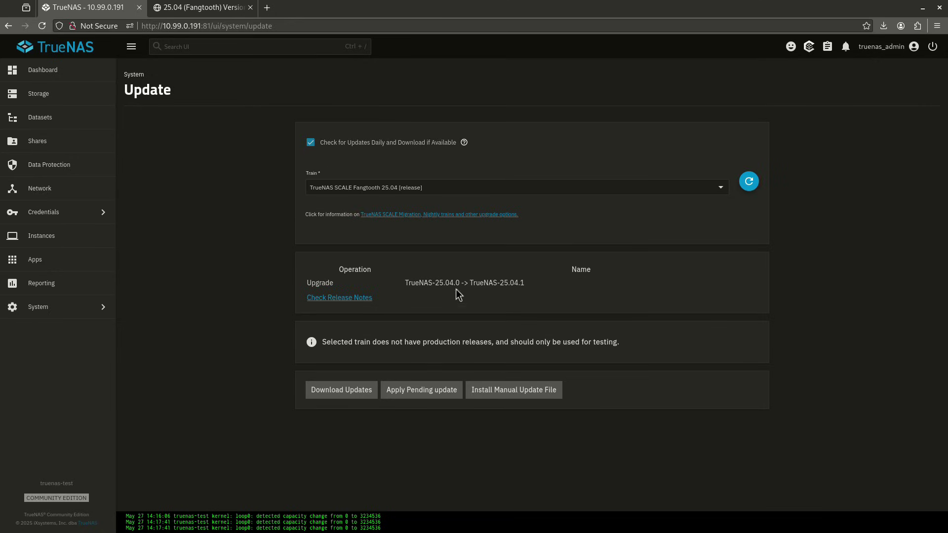
{"action": "left_click_drag", "start_coordinate": [434, 282], "coordinate": [527, 286]}
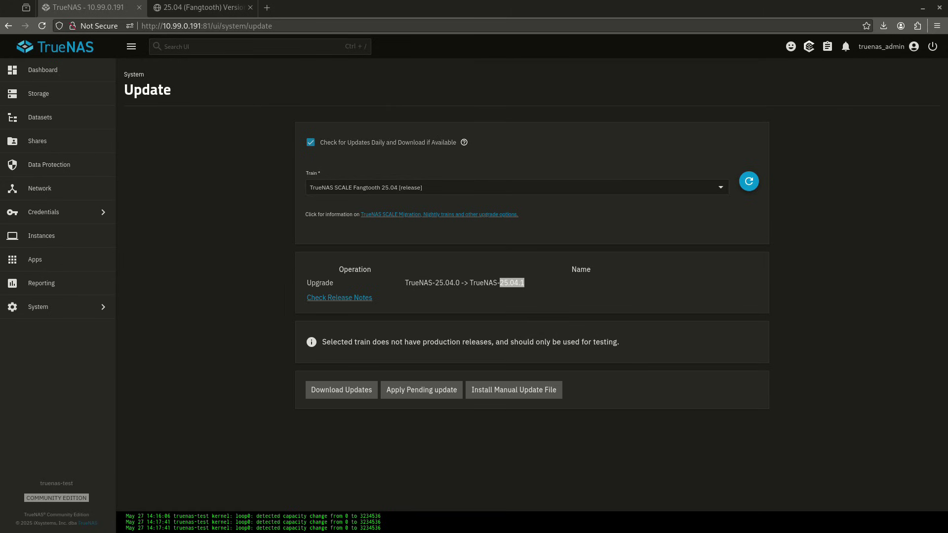
{"action": "left_click", "coordinate": [499, 306]}
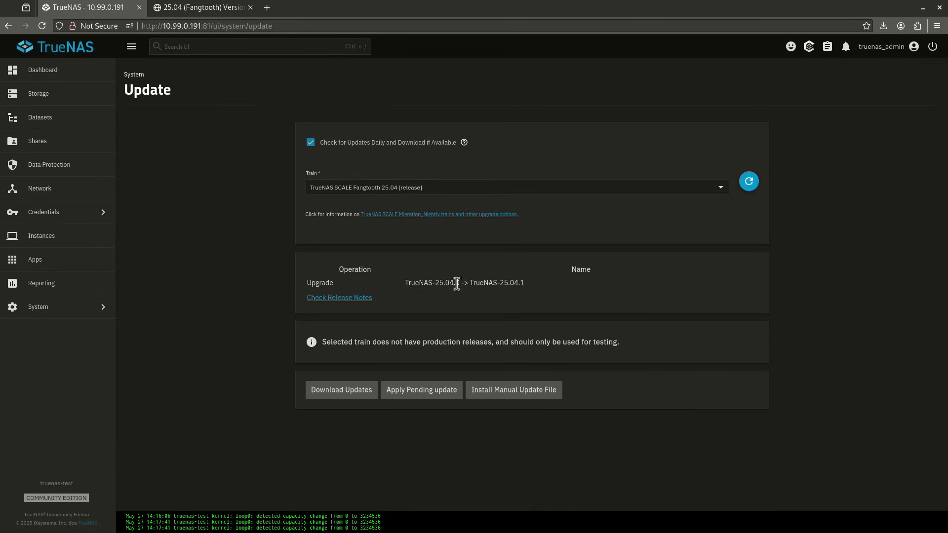
{"action": "left_click_drag", "start_coordinate": [455, 283], "coordinate": [462, 286]}
{"action": "left_click", "coordinate": [518, 283]}
Apply the pending 25.04.1 update without saving the configuration, confirming the restart
{"action": "left_click", "coordinate": [445, 397]}
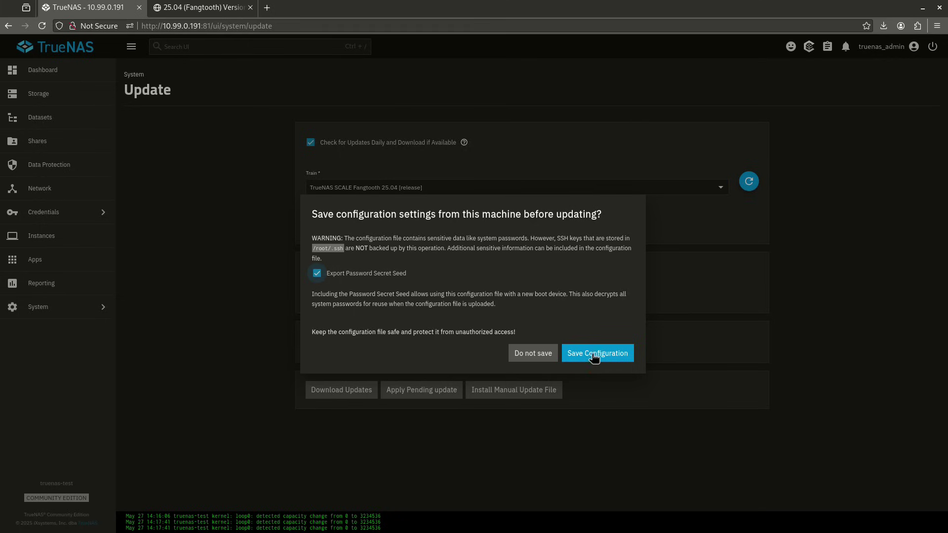
{"action": "left_click", "coordinate": [543, 354]}
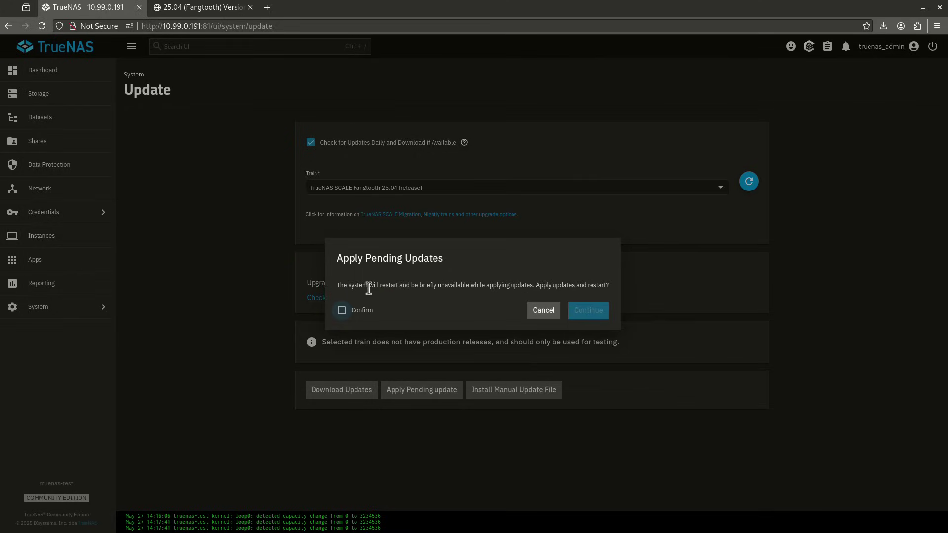
{"action": "left_click", "coordinate": [363, 311]}
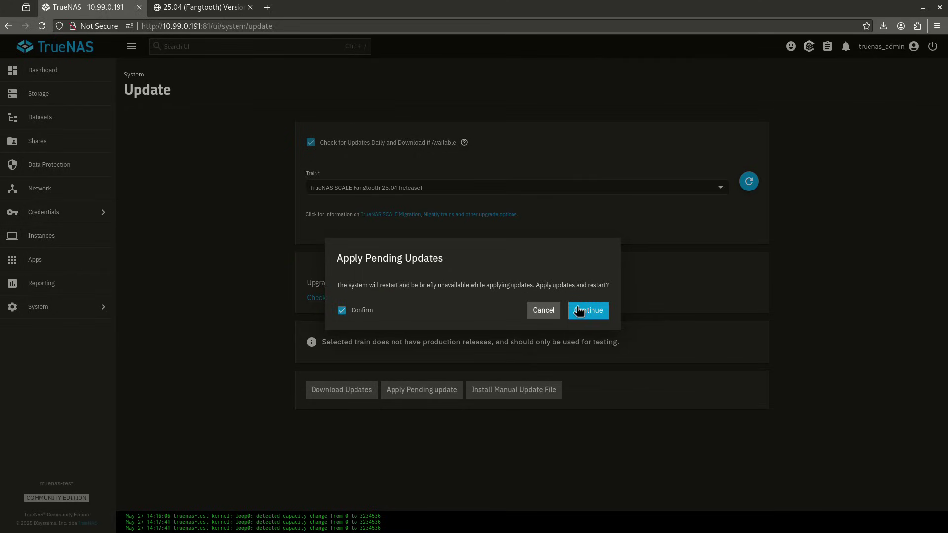
{"action": "left_click", "coordinate": [579, 312]}
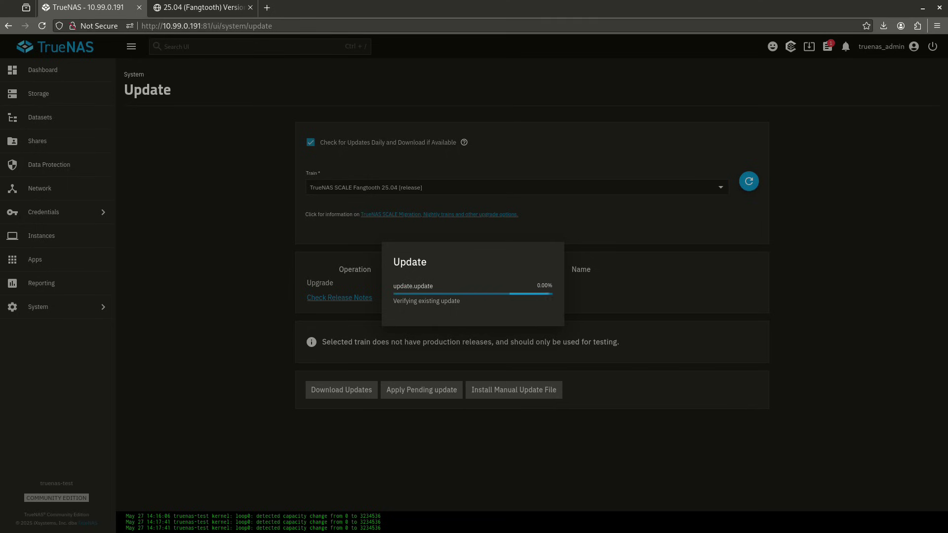
Scroll the 25.04 release notes to the 25.04.1 Notable Changes Instances improvements list
{"action": "left_click", "coordinate": [197, 9]}
{"action": "left_click", "coordinate": [102, 10]}
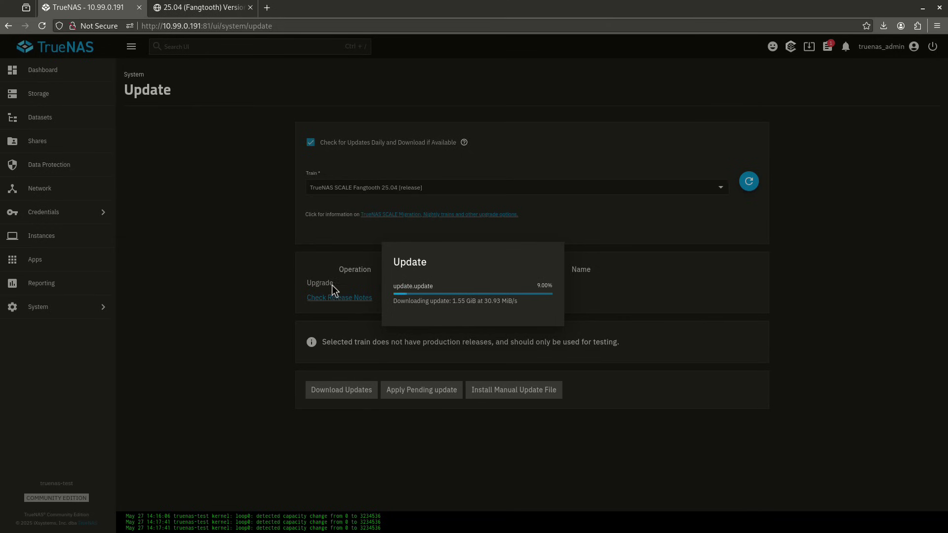
{"action": "left_click", "coordinate": [197, 8]}
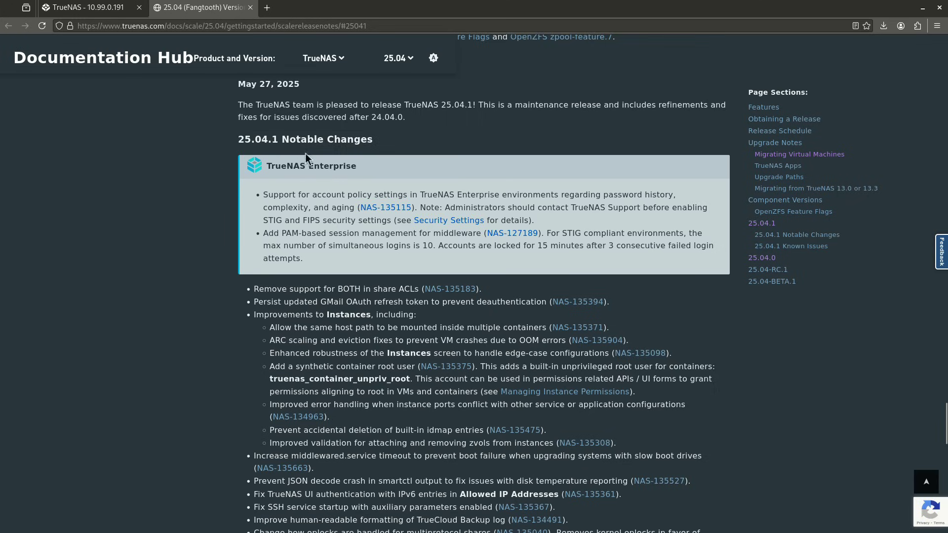
{"action": "scroll", "coordinate": [308, 159], "scroll_direction": "down", "scroll_amount": 2}
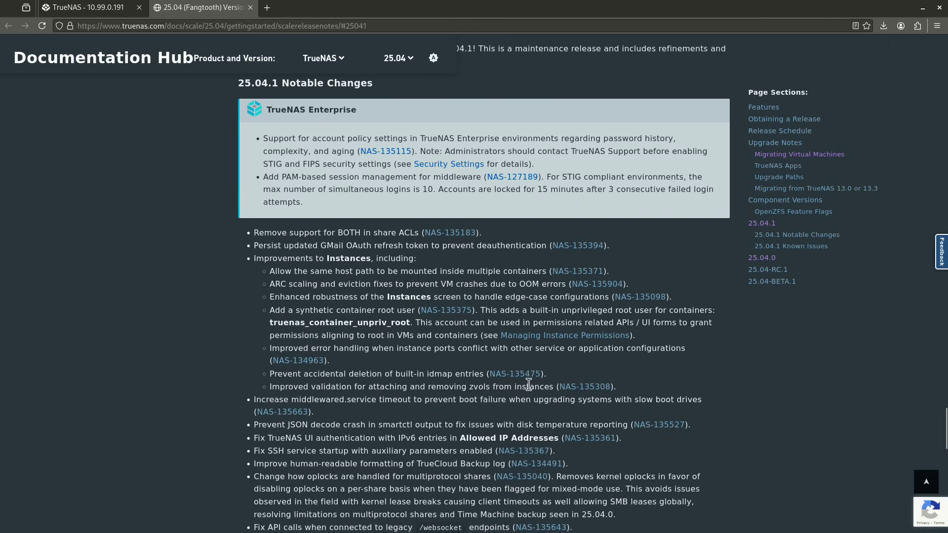
{"action": "left_click_drag", "start_coordinate": [521, 386], "coordinate": [245, 274]}
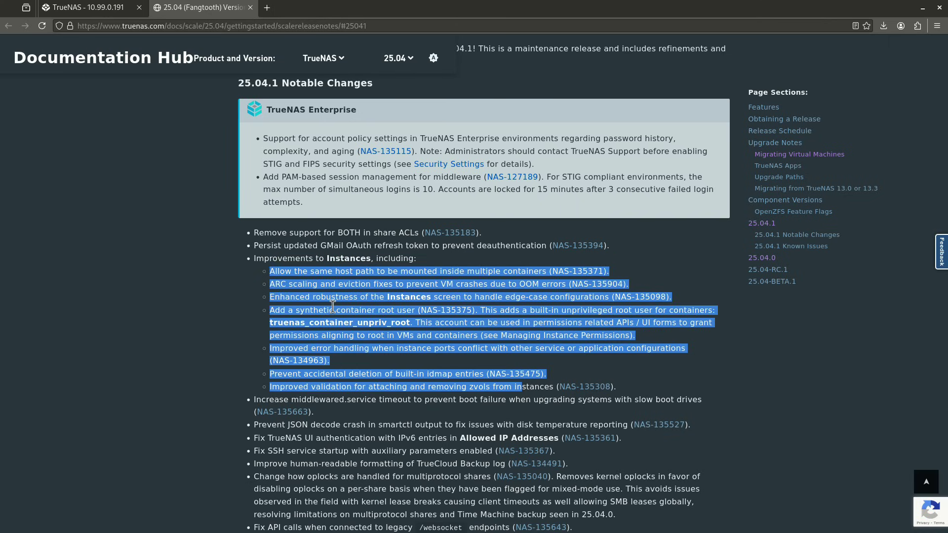
{"action": "left_click", "coordinate": [263, 331]}
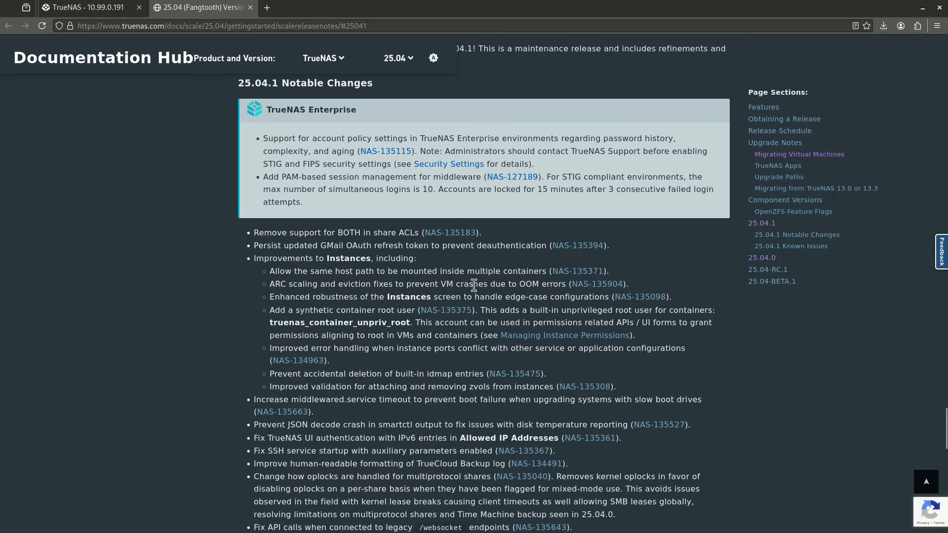
{"action": "left_click_drag", "start_coordinate": [524, 283], "coordinate": [547, 284]}
{"action": "left_click_drag", "start_coordinate": [441, 284], "coordinate": [469, 284]}
{"action": "left_click", "coordinate": [431, 292]}
{"action": "left_click_drag", "start_coordinate": [405, 296], "coordinate": [467, 297]}
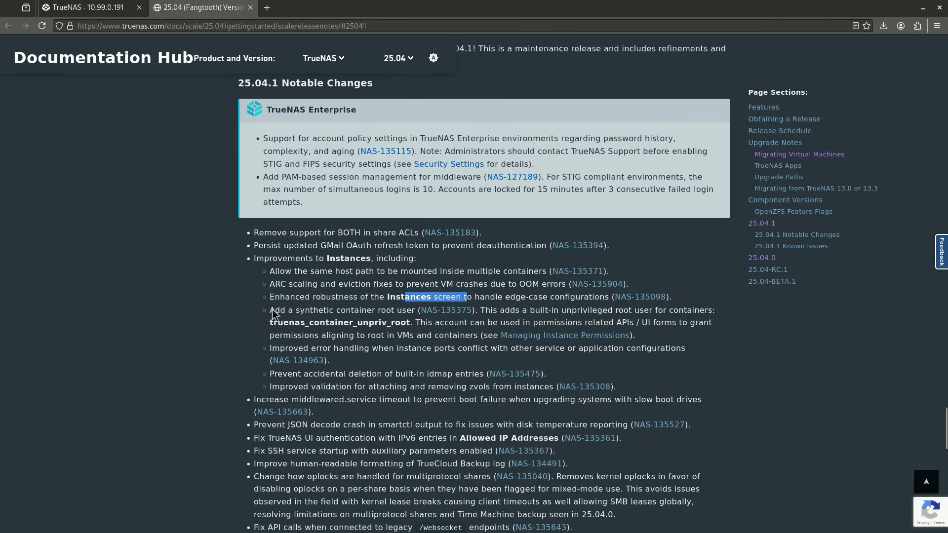
{"action": "left_click_drag", "start_coordinate": [380, 310], "coordinate": [694, 326]}
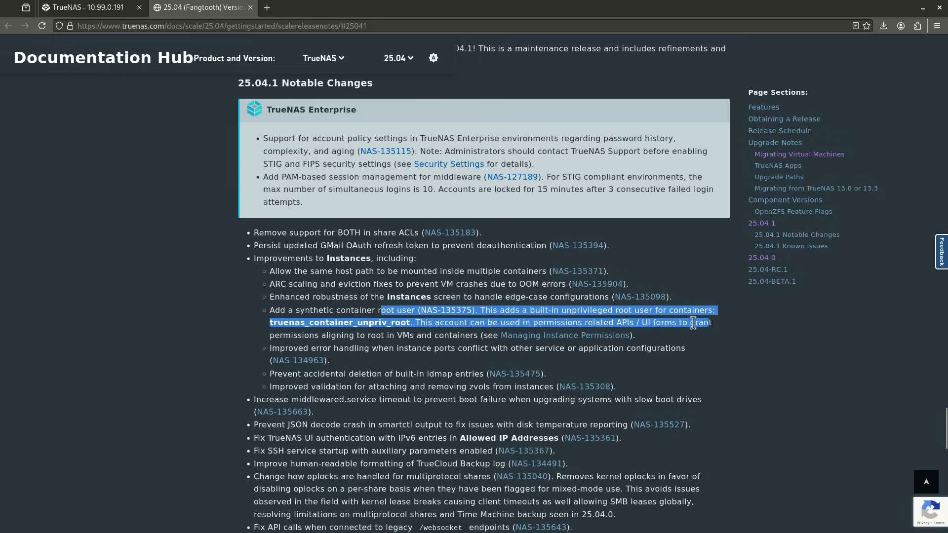
{"action": "left_click", "coordinate": [319, 322]}
{"action": "left_click_drag", "start_coordinate": [270, 323], "coordinate": [412, 323]}
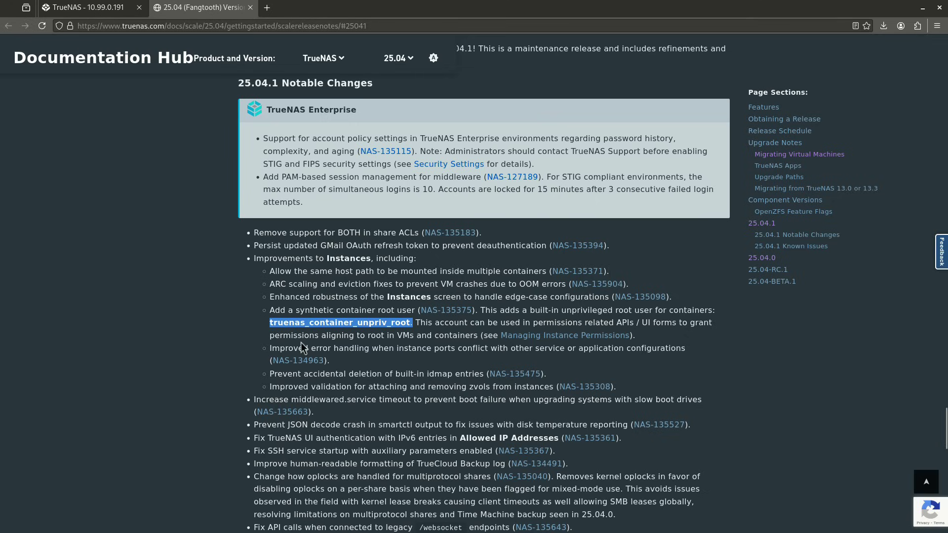
{"action": "left_click", "coordinate": [437, 336]}
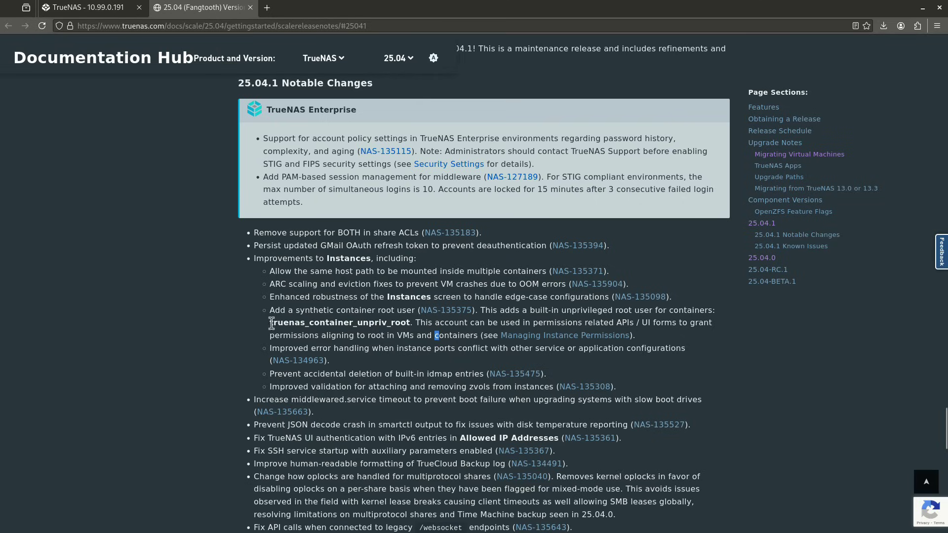
{"action": "left_click_drag", "start_coordinate": [270, 326], "coordinate": [410, 328]}
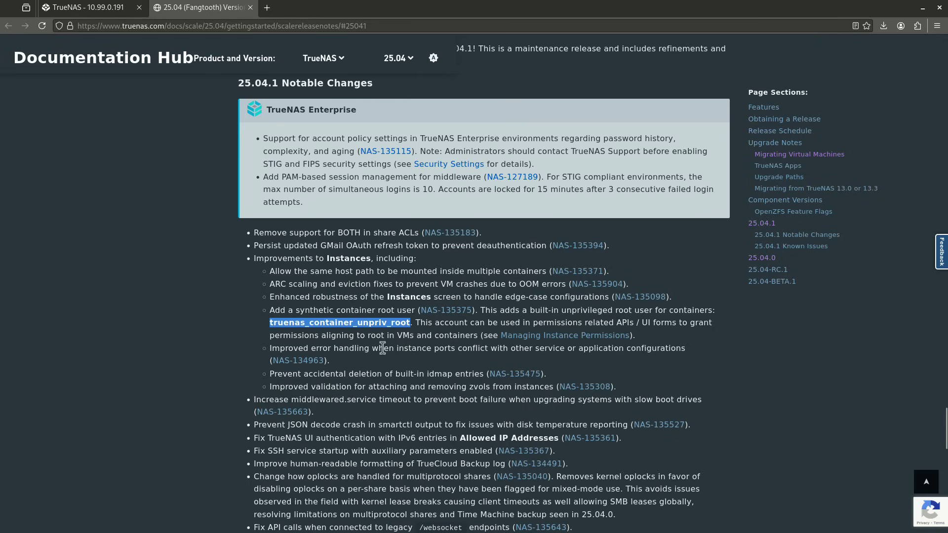
{"action": "left_click_drag", "start_coordinate": [383, 348], "coordinate": [553, 348]}
{"action": "left_click_drag", "start_coordinate": [324, 373], "coordinate": [420, 378]}
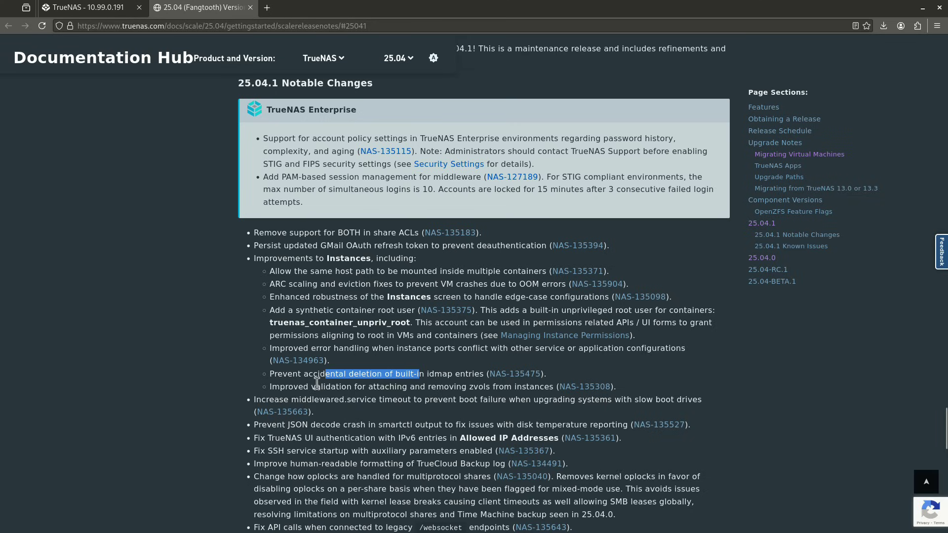
{"action": "left_click_drag", "start_coordinate": [319, 386], "coordinate": [518, 387]}
{"action": "left_click", "coordinate": [517, 387]}
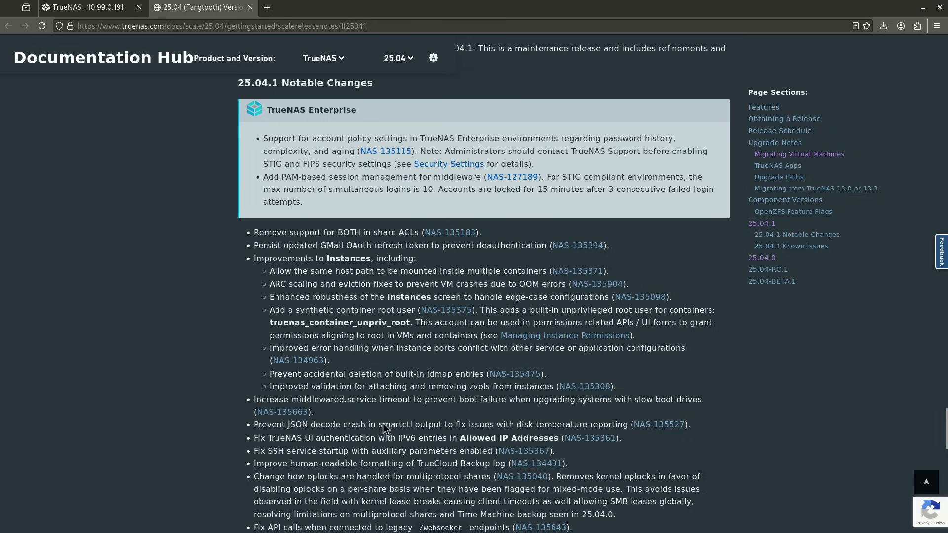
{"action": "scroll", "coordinate": [402, 463], "scroll_direction": "down", "scroll_amount": 2}
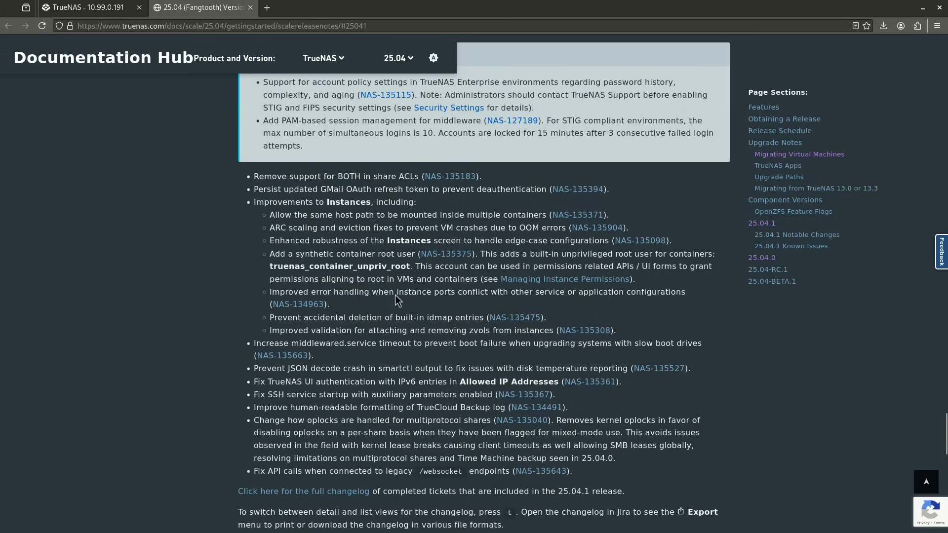
{"action": "left_click_drag", "start_coordinate": [528, 331], "coordinate": [269, 214]}
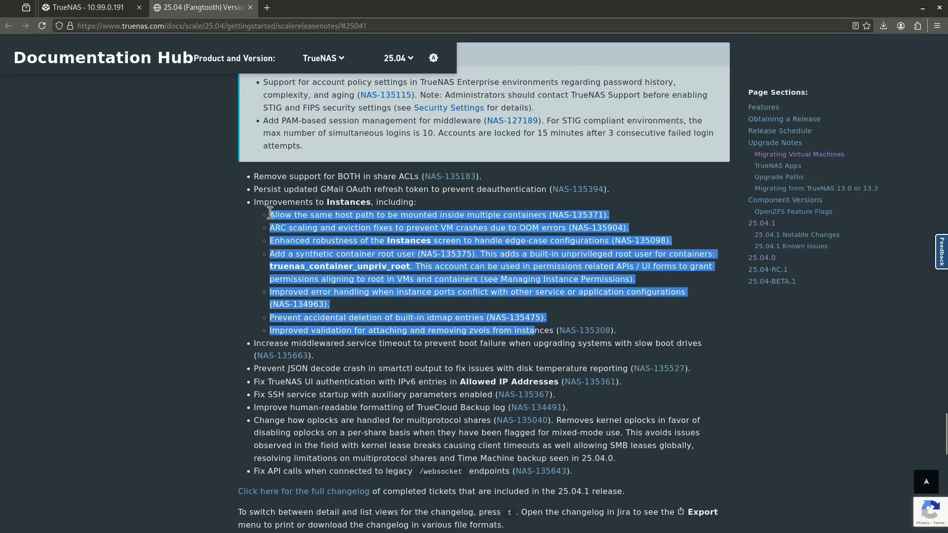
{"action": "left_click", "coordinate": [277, 227]}
{"action": "left_click", "coordinate": [121, 7]}
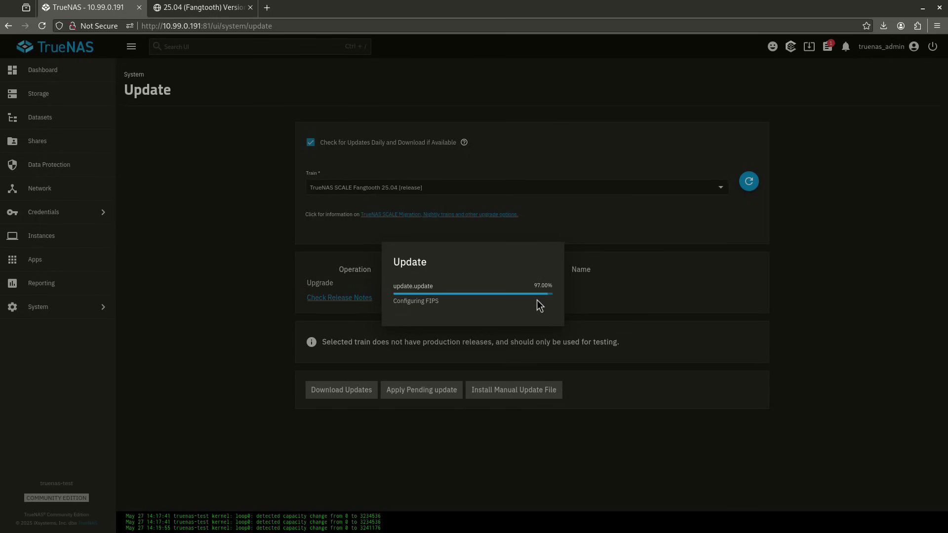
Close the upgrade notice, check 25.04.1 on the dashboard, dismiss all alerts, and view Datasets
{"action": "left_click", "coordinate": [537, 313]}
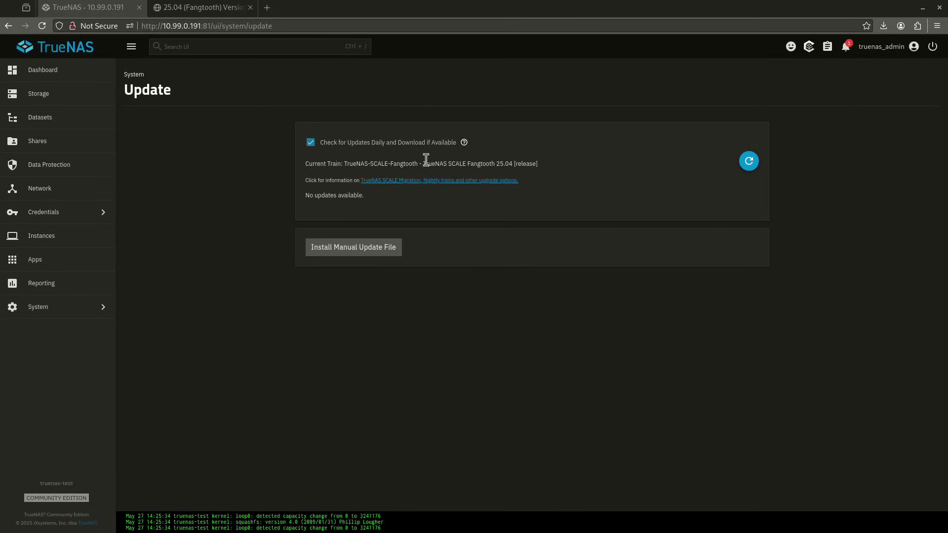
{"action": "left_click", "coordinate": [87, 63]}
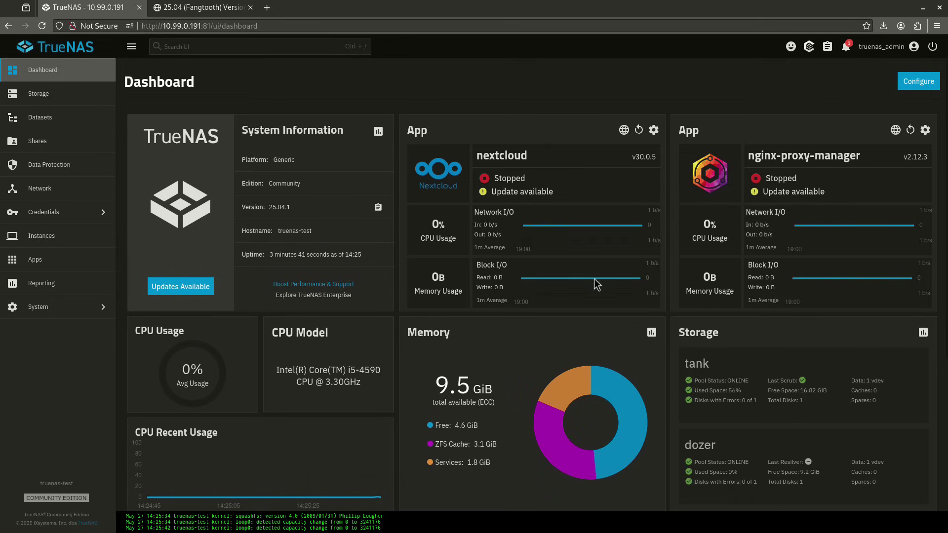
{"action": "left_click", "coordinate": [846, 46]}
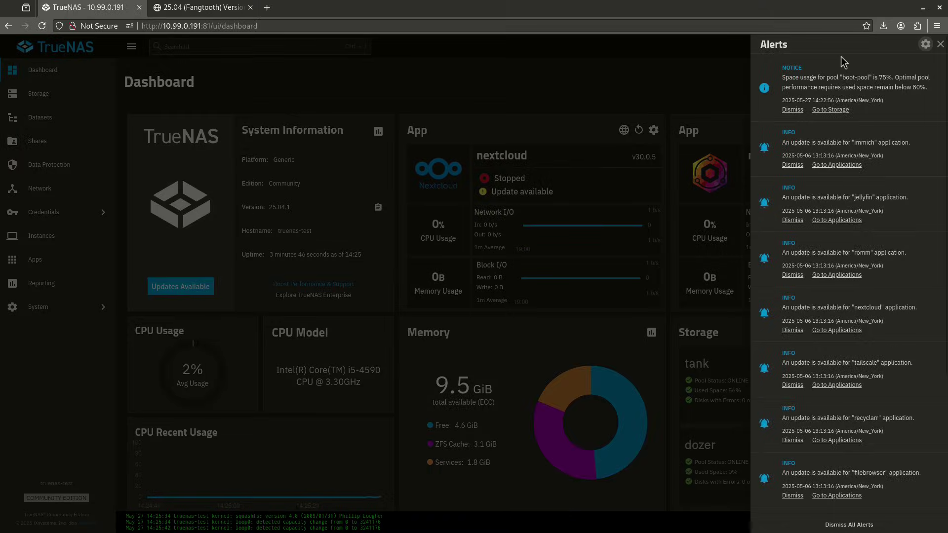
{"action": "scroll", "coordinate": [868, 242], "scroll_direction": "down", "scroll_amount": 3}
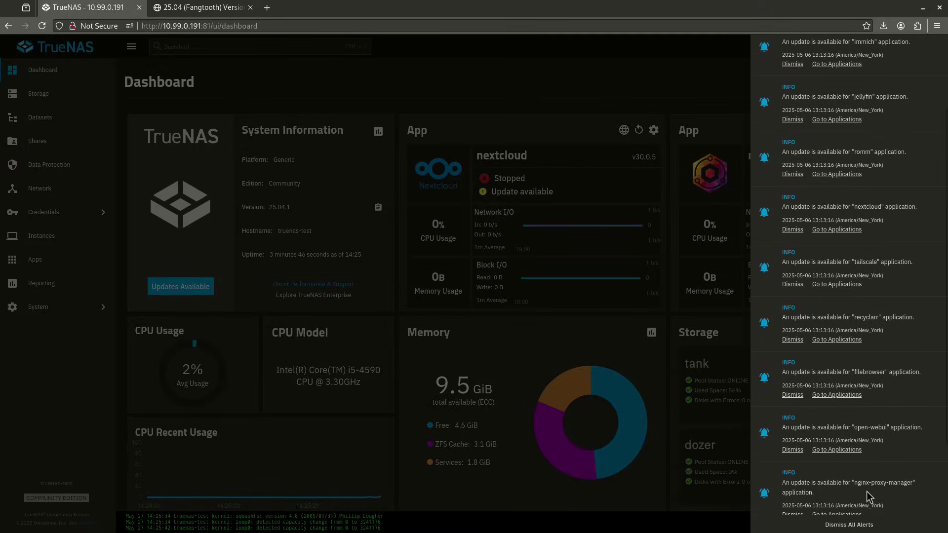
{"action": "left_click", "coordinate": [868, 525]}
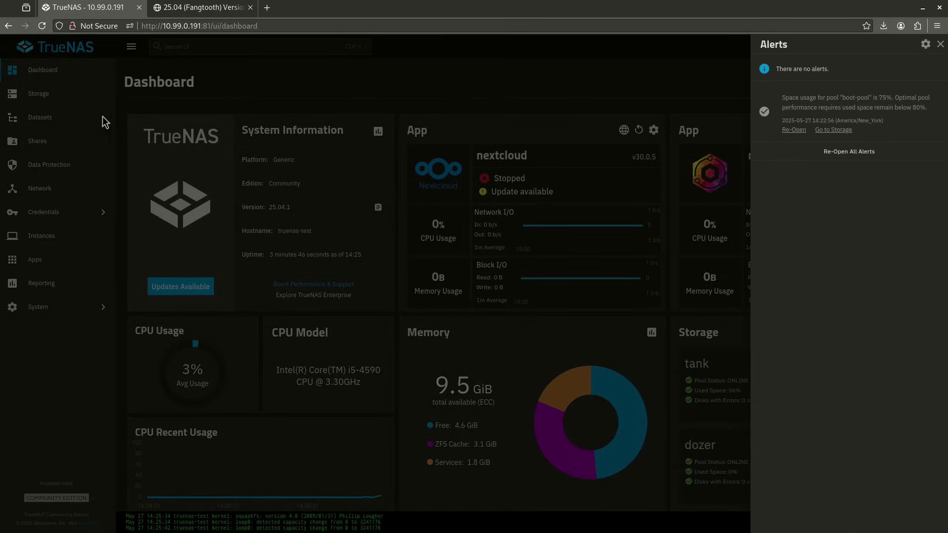
{"action": "left_click", "coordinate": [85, 96]}
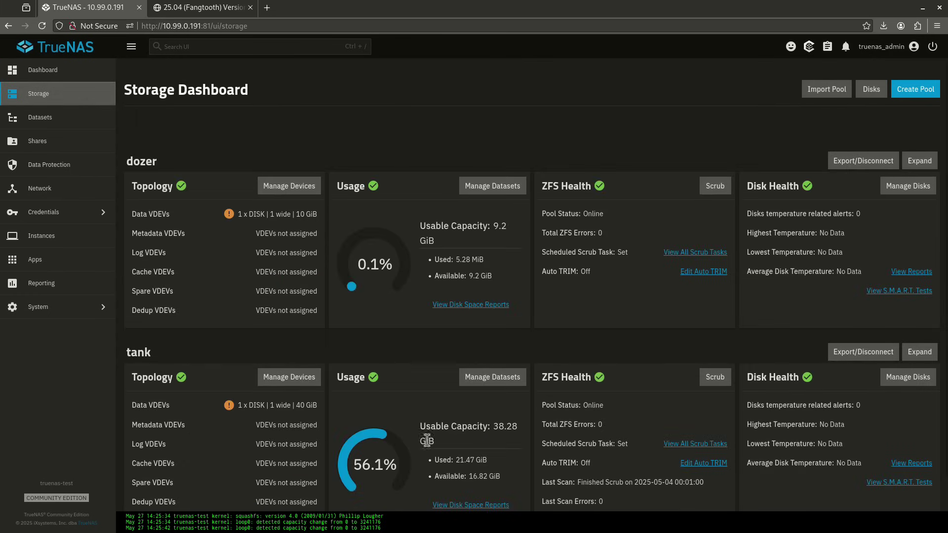
{"action": "left_click", "coordinate": [57, 119]}
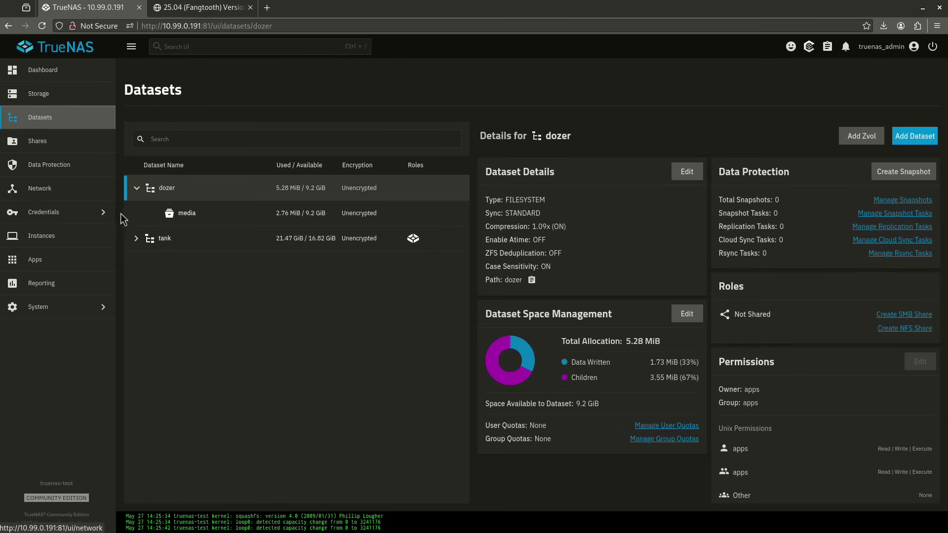
Go to System > Boot to list the boot environments, with 25.04.1 active
{"action": "left_click", "coordinate": [98, 308]}
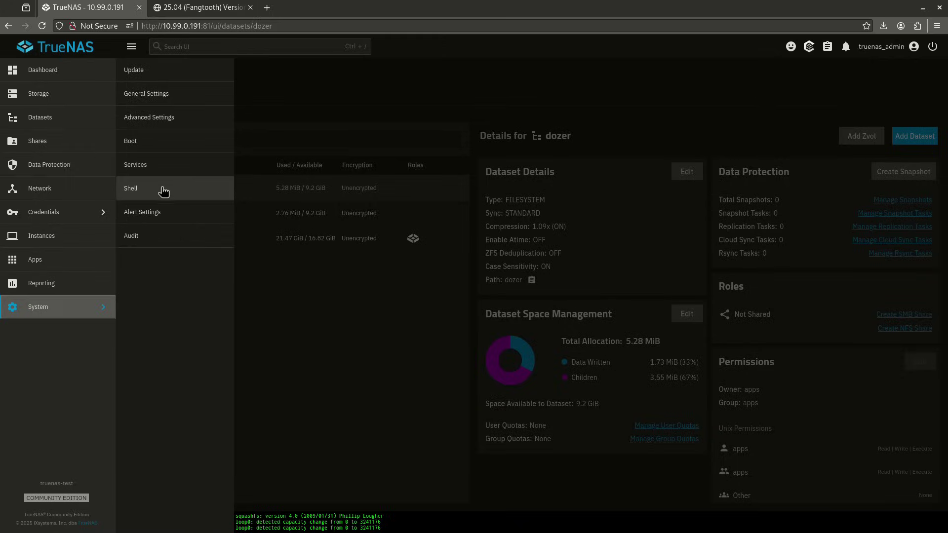
{"action": "left_click", "coordinate": [181, 144]}
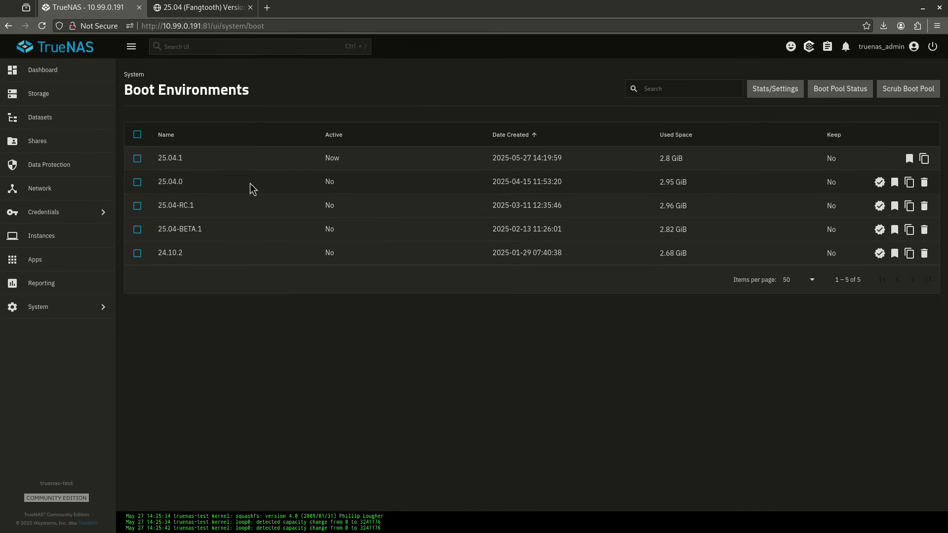
Batch-delete the 24.10.2, 25.04-BETA.1 and 25.04-RC.1 boot environments, then go to Installed apps
{"action": "left_click", "coordinate": [137, 252]}
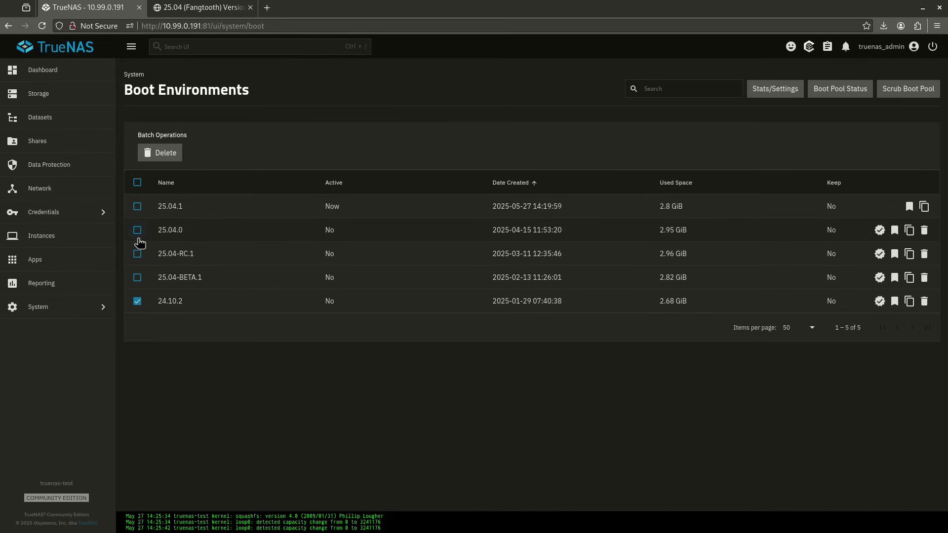
{"action": "left_click", "coordinate": [137, 276]}
{"action": "left_click", "coordinate": [137, 254]}
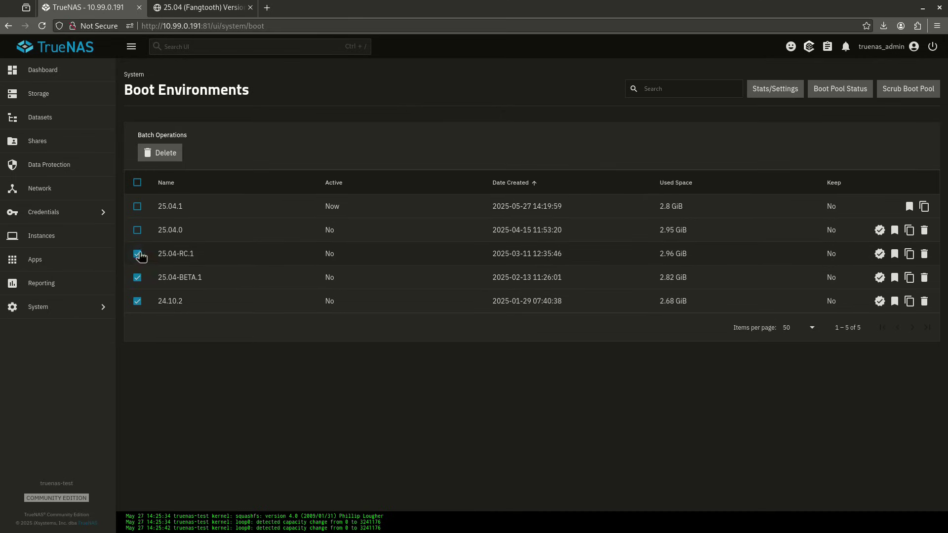
{"action": "left_click", "coordinate": [176, 159]}
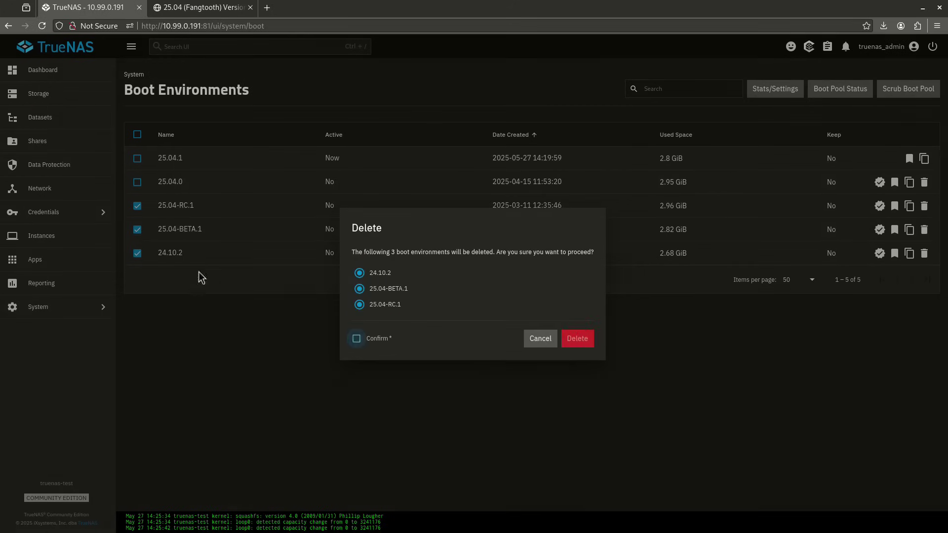
{"action": "left_click", "coordinate": [379, 339]}
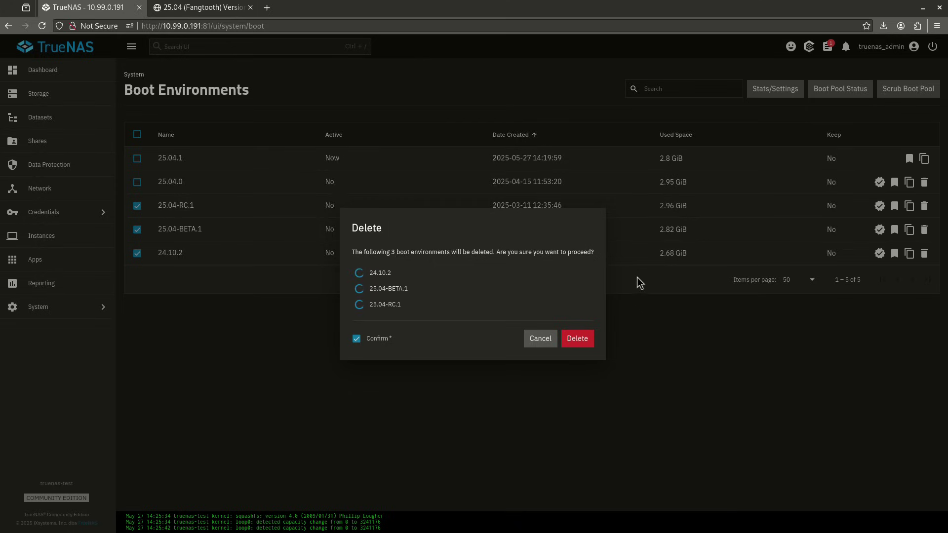
{"action": "left_click", "coordinate": [560, 343]}
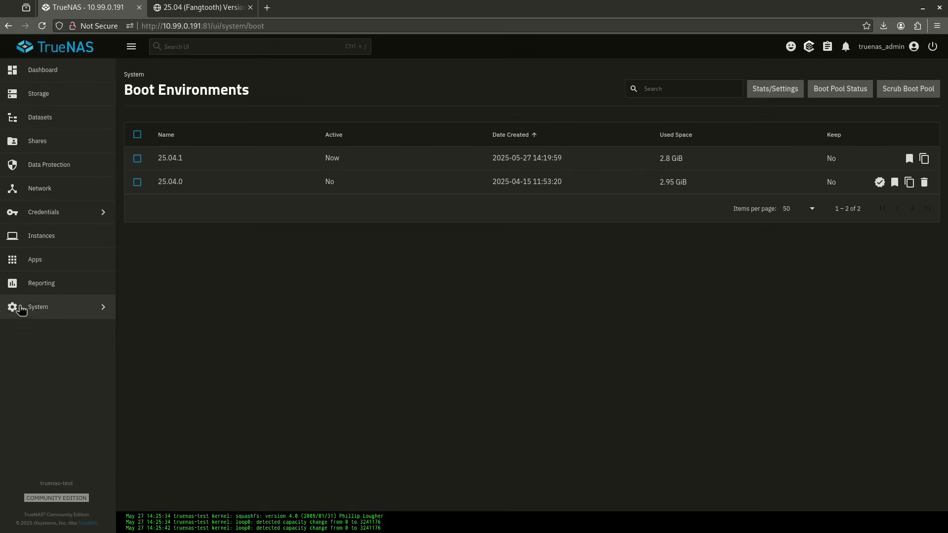
{"action": "left_click", "coordinate": [74, 283]}
{"action": "left_click", "coordinate": [89, 262]}
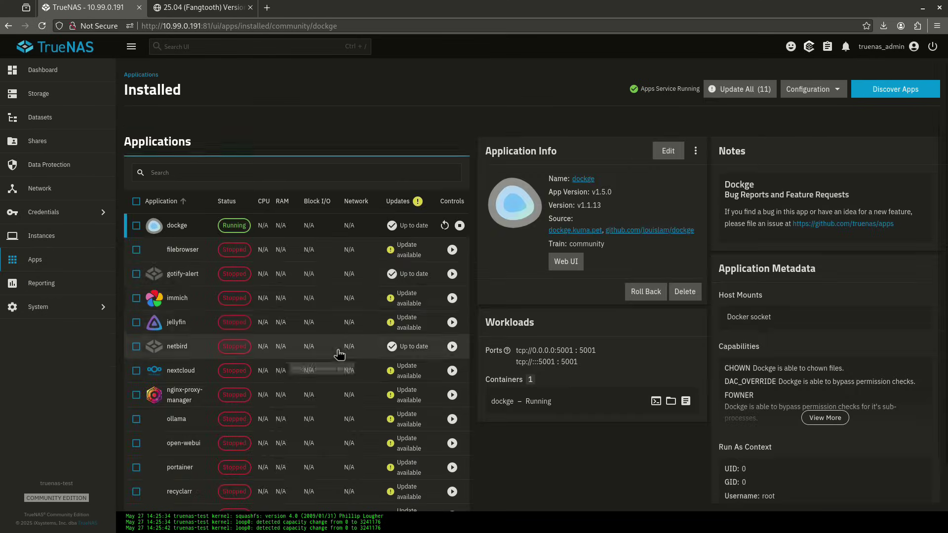
Launch dockge's Web UI, close its tab, and scroll through the Installed apps statuses
{"action": "left_click", "coordinate": [566, 261]}
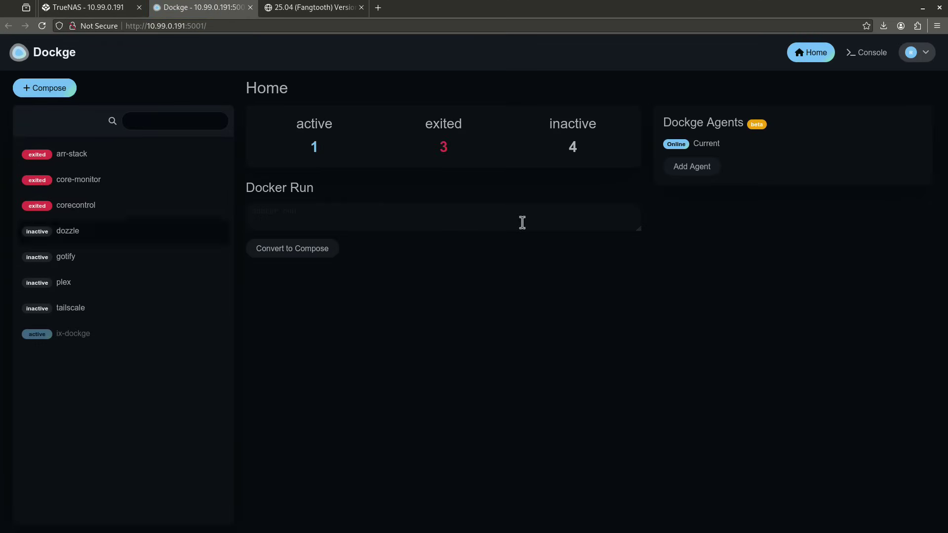
{"action": "left_click", "coordinate": [249, 8]}
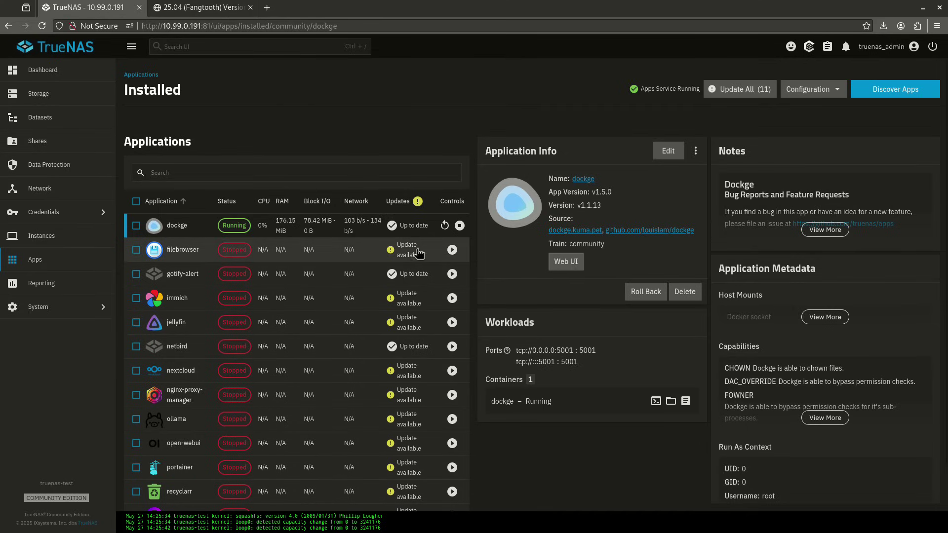
{"action": "scroll", "coordinate": [462, 292], "scroll_direction": "down", "scroll_amount": 2}
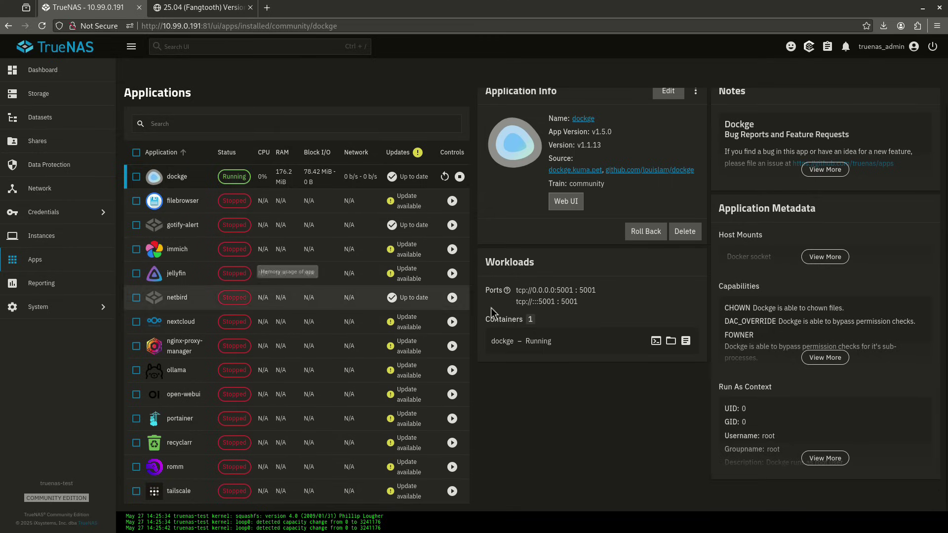
{"action": "scroll", "coordinate": [542, 290], "scroll_direction": "up", "scroll_amount": 1}
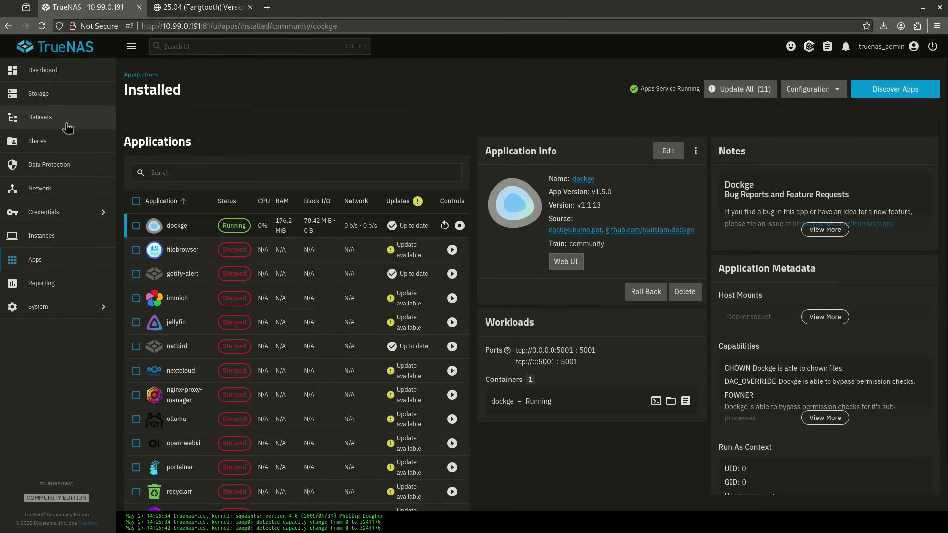